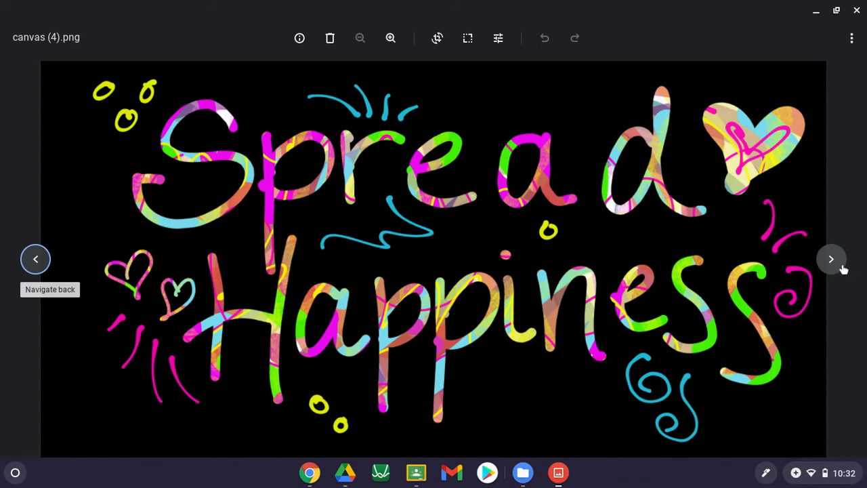
# Browse forward through the saved artworks to canvas (2).png
pyautogui.click(844, 269)
pyautogui.click(843, 269)
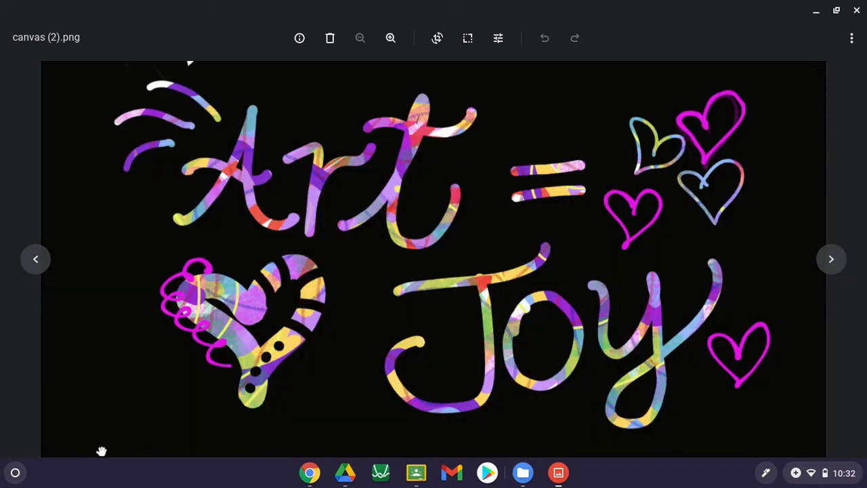
# Search the device for "canvas", open Chrome Canvas and start a new blank drawing
pyautogui.click(16, 474)
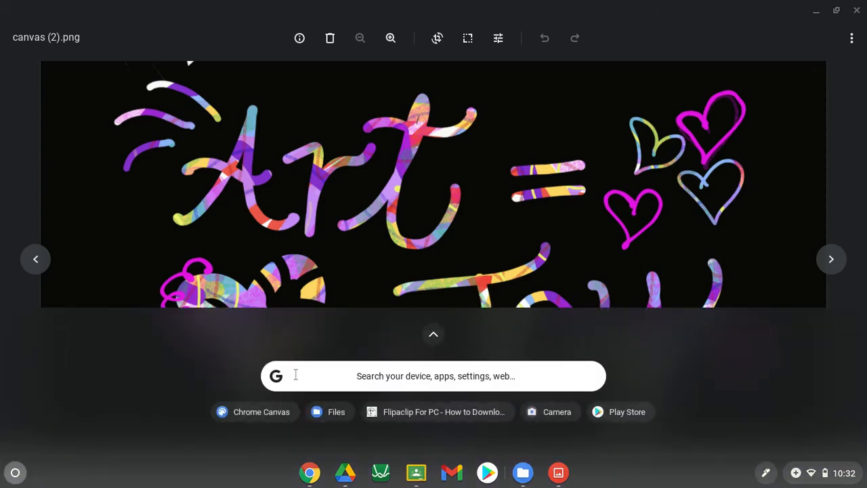
pyautogui.click(296, 376)
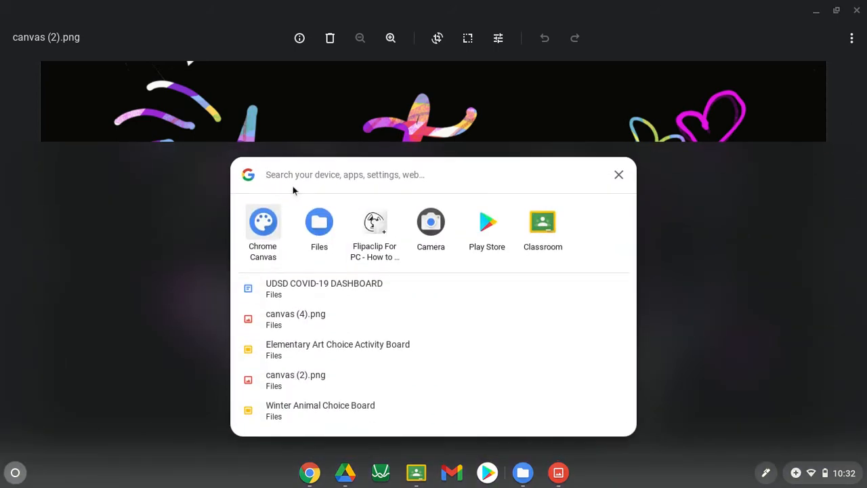
pyautogui.write('canv')
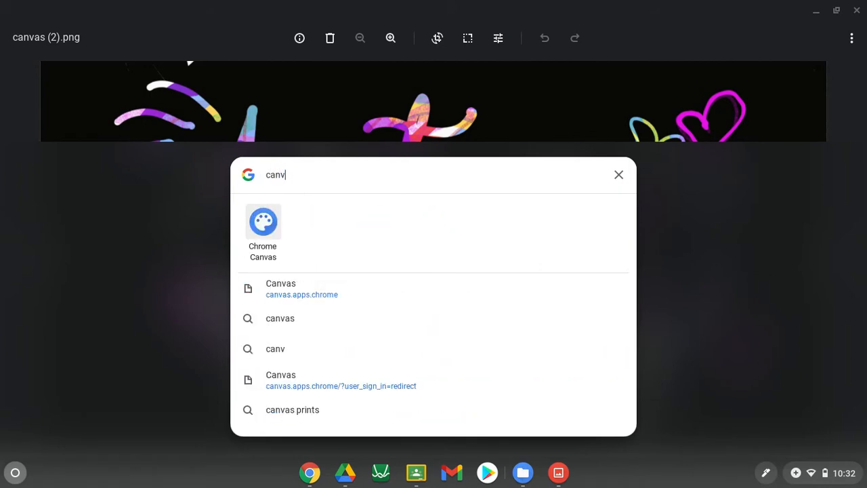
pyautogui.write('as')
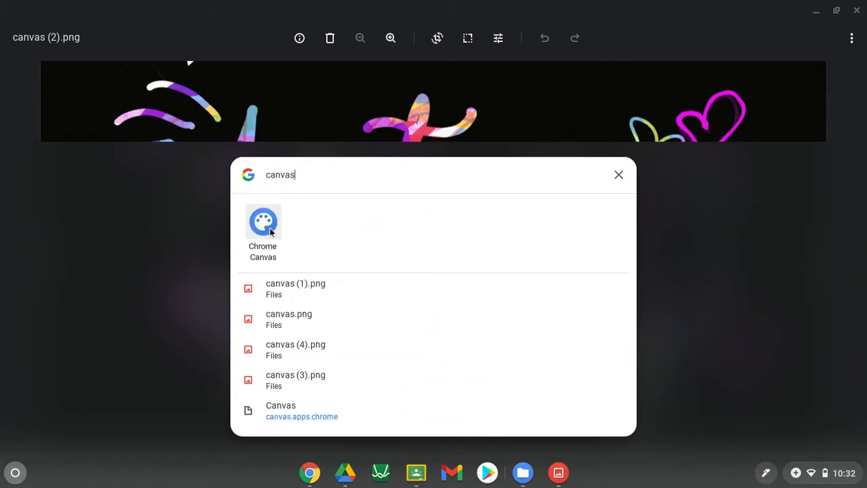
pyautogui.click(267, 231)
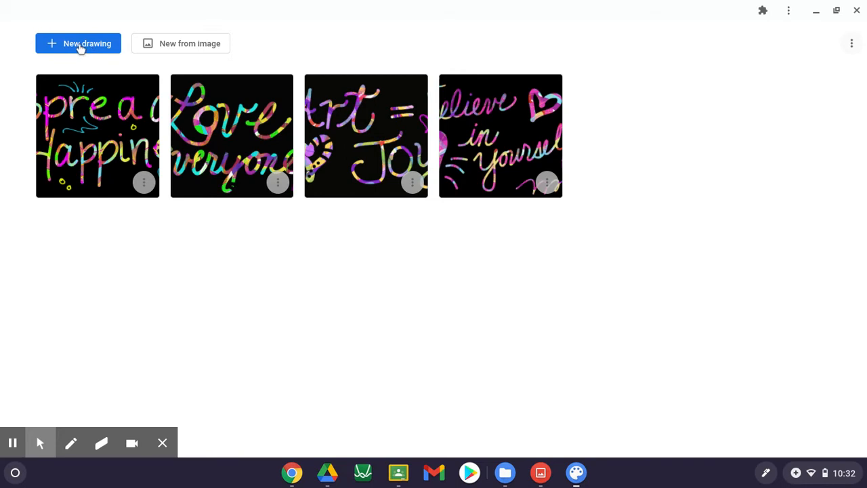
pyautogui.click(80, 48)
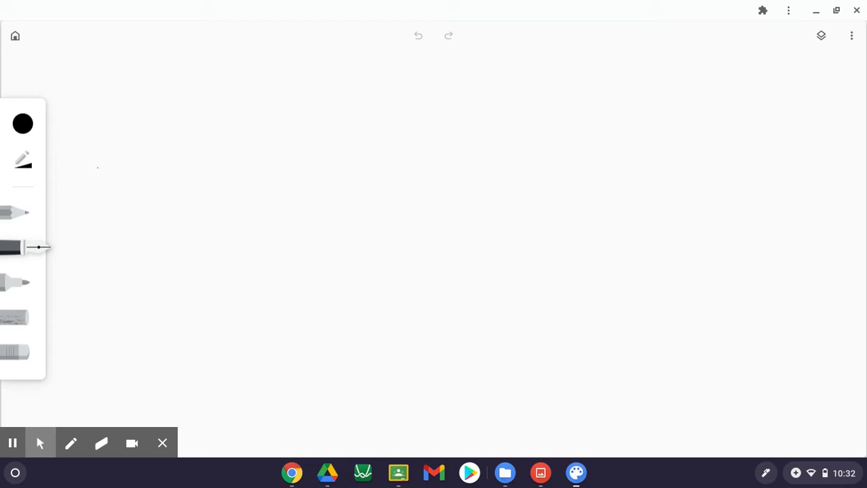
# Draw black test strokes with the Pencil, Marker and Chalk tools on the canvas
pyautogui.click(25, 214)
pyautogui.moveTo(175, 134); pyautogui.dragTo(191, 261)
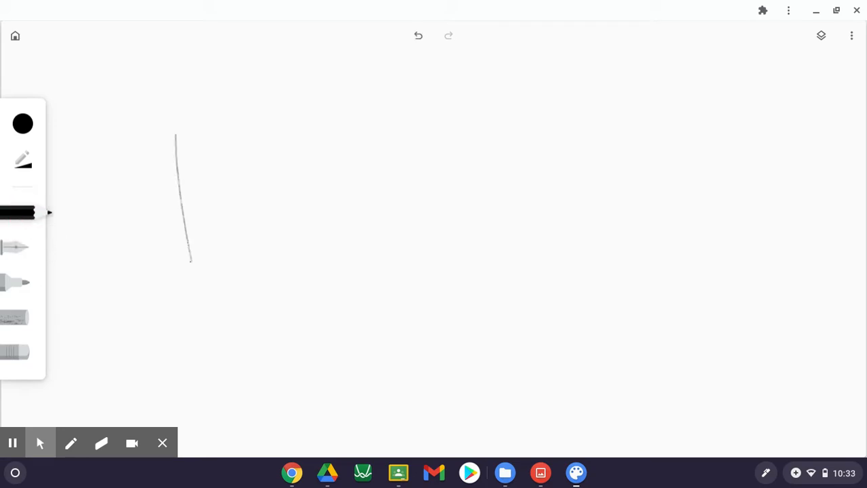
pyautogui.click(10, 250)
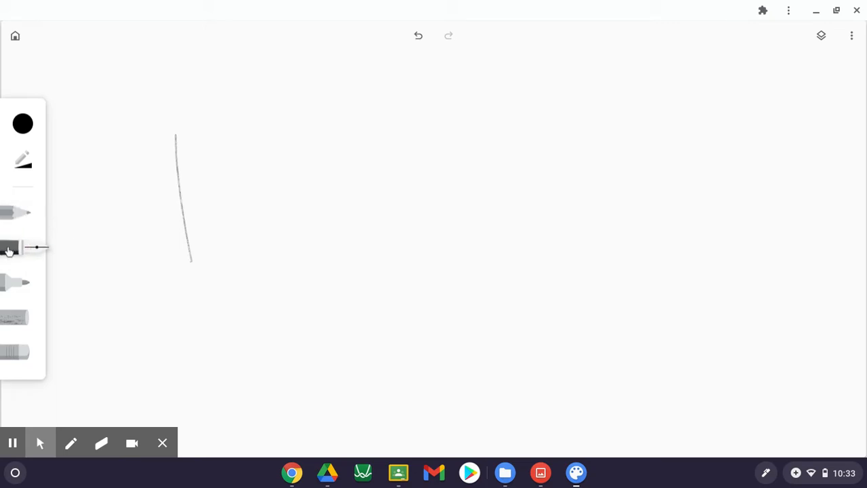
pyautogui.click(15, 287)
pyautogui.moveTo(196, 133); pyautogui.dragTo(203, 203)
pyautogui.click(17, 325)
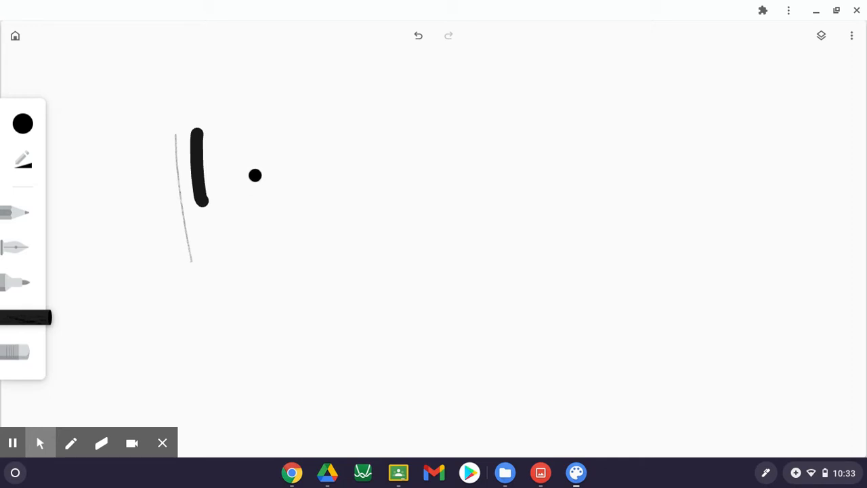
pyautogui.moveTo(255, 174); pyautogui.dragTo(216, 268)
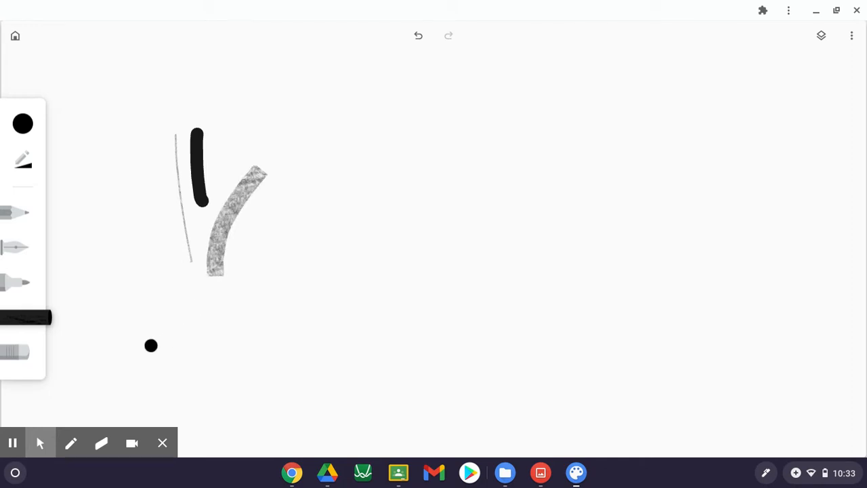
# Erase a band across the three black test strokes with the Eraser
pyautogui.click(14, 356)
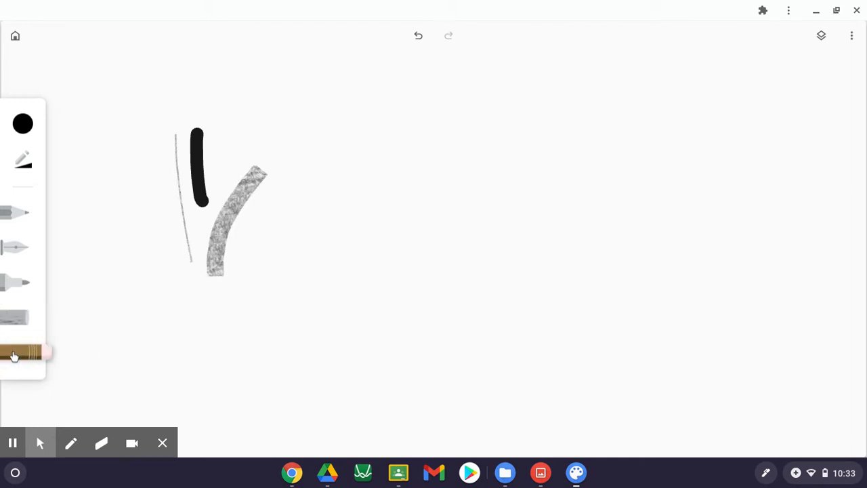
pyautogui.moveTo(155, 171); pyautogui.dragTo(311, 216)
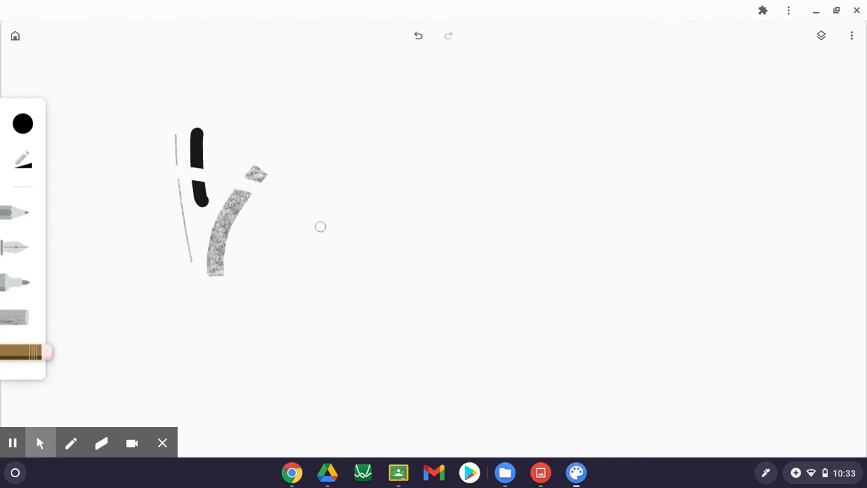
# Set the Marker to the custom magenta colour #e048d8 and draw a curved test stroke beside the black ones
pyautogui.click(19, 282)
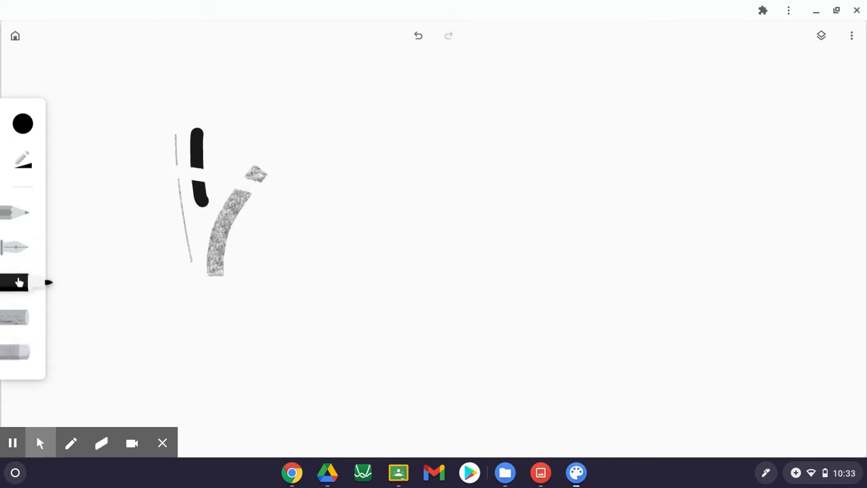
pyautogui.click(23, 124)
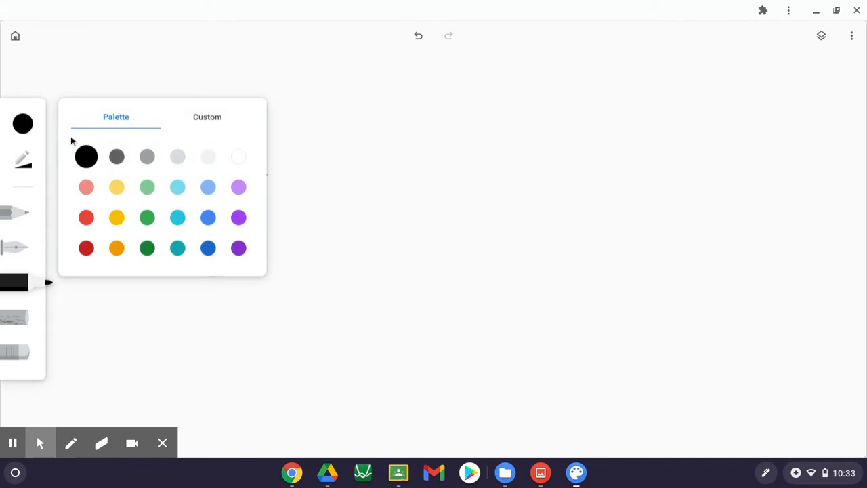
pyautogui.click(117, 190)
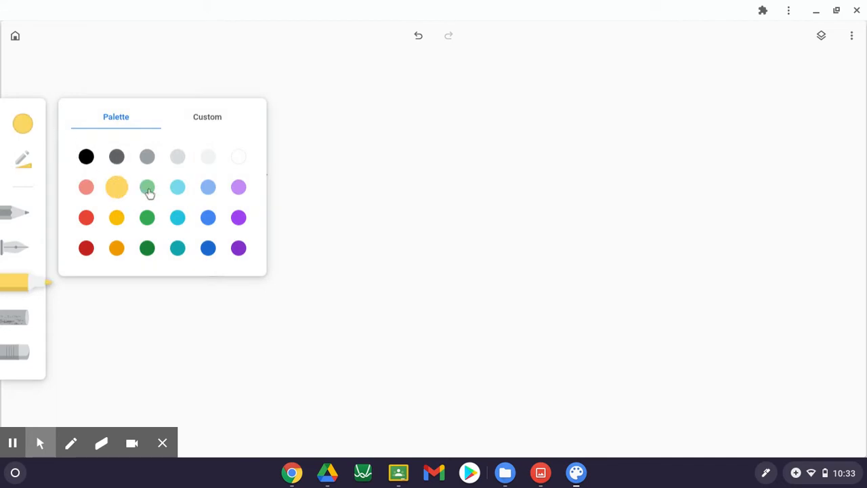
pyautogui.click(147, 191)
pyautogui.click(203, 130)
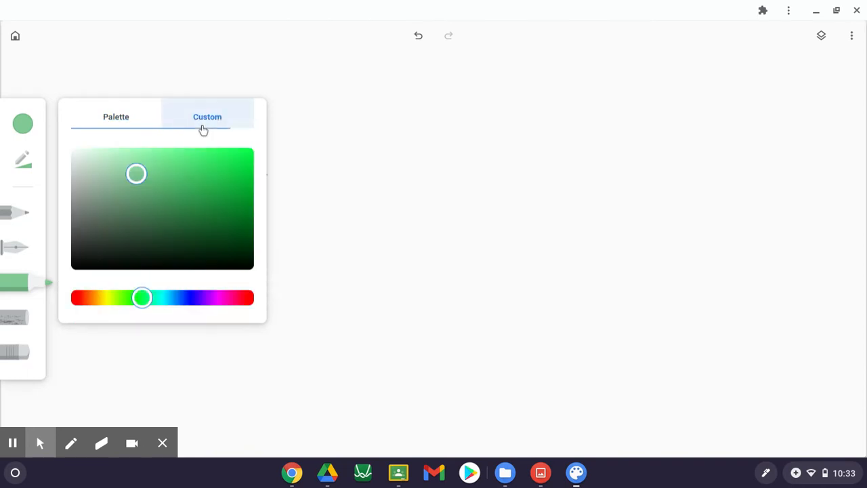
pyautogui.click(219, 298)
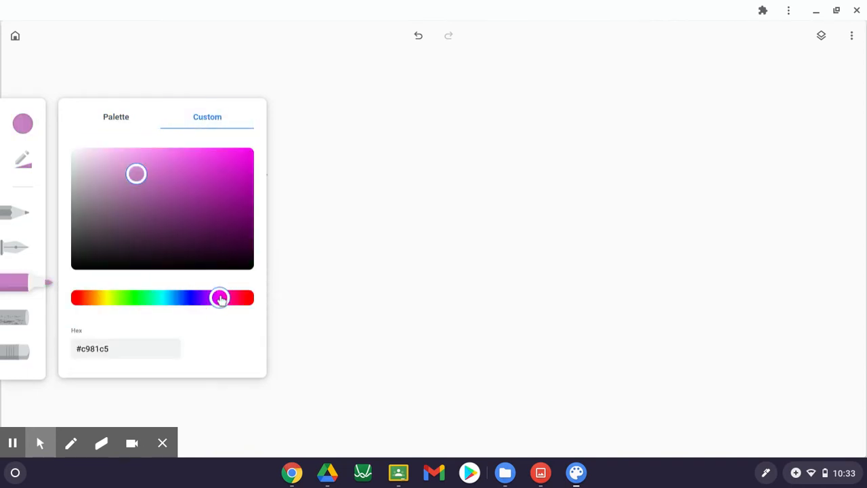
pyautogui.click(223, 181)
pyautogui.click(195, 166)
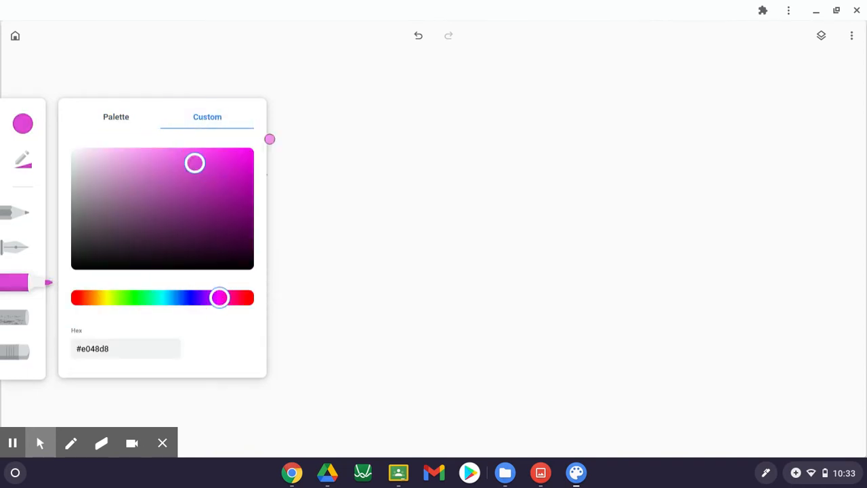
pyautogui.moveTo(270, 138); pyautogui.dragTo(378, 218)
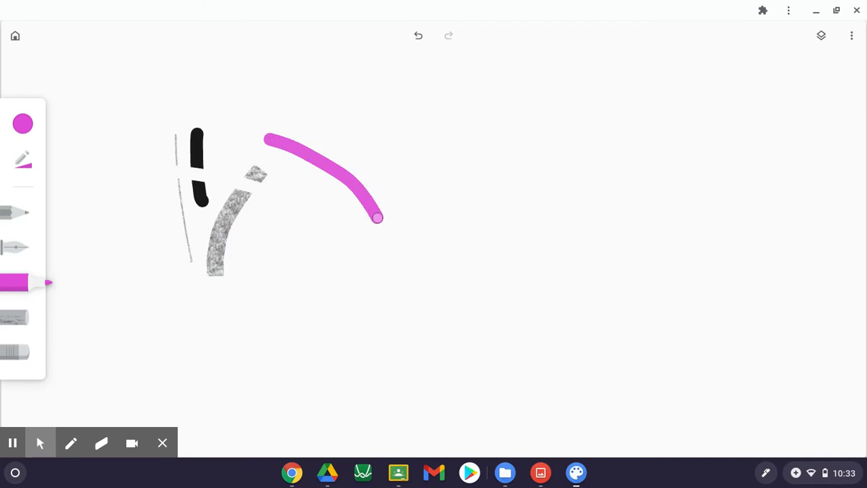
# Draw a thicker magenta stroke at about 70% size, and a translucent one across it at about 40% opacity
pyautogui.click(24, 162)
pyautogui.moveTo(136, 144); pyautogui.dragTo(188, 150)
pyautogui.moveTo(319, 126); pyautogui.dragTo(420, 178)
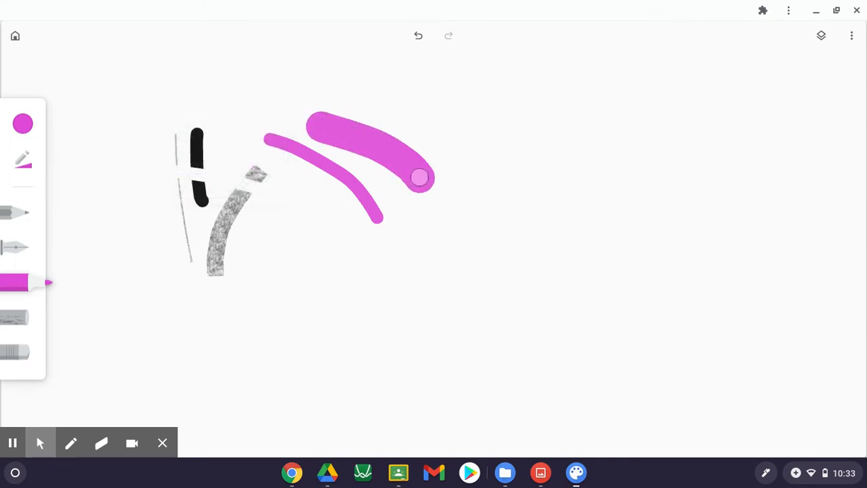
pyautogui.click(23, 164)
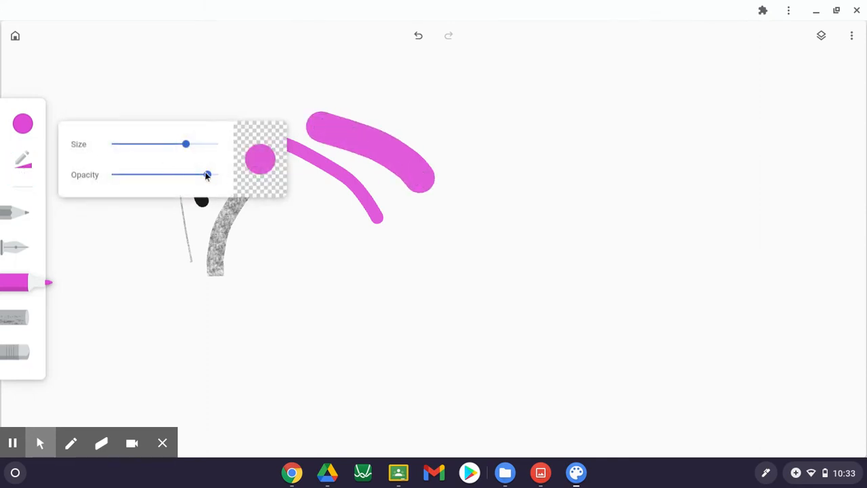
pyautogui.moveTo(207, 178); pyautogui.dragTo(153, 184)
pyautogui.moveTo(415, 98); pyautogui.dragTo(267, 245)
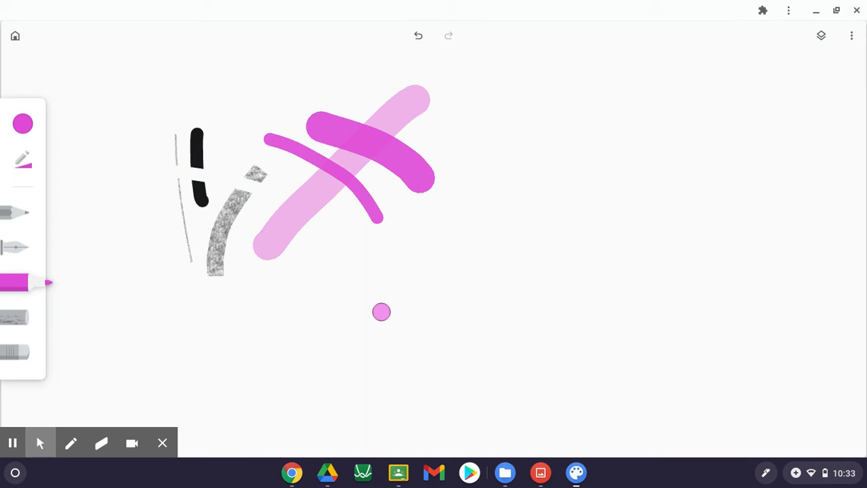
# Undo all the test strokes until the canvas is blank
pyautogui.click(419, 40)
pyautogui.click(419, 39)
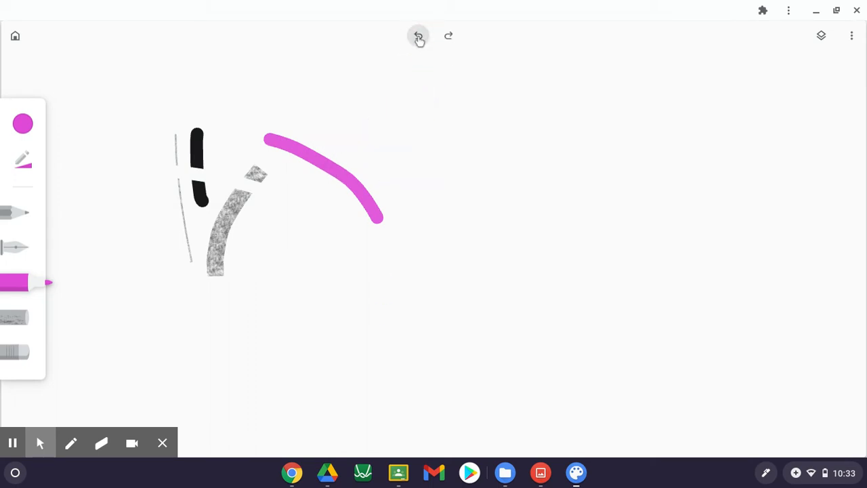
pyautogui.click(420, 40)
pyautogui.click(419, 40)
pyautogui.click(419, 39)
pyautogui.click(419, 39)
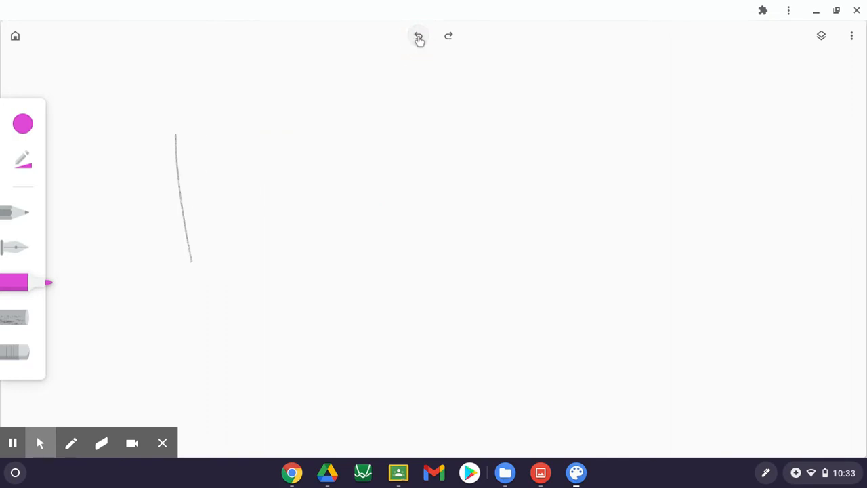
pyautogui.click(420, 39)
# Set the marker to its maximum size and scribble overlapping translucent magenta strokes diagonally over the canvas's upper-left area
pyautogui.click(24, 124)
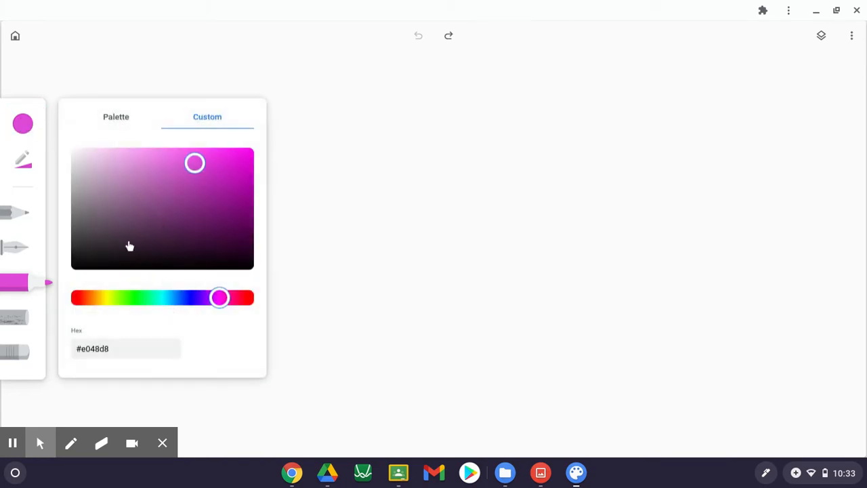
pyautogui.click(25, 163)
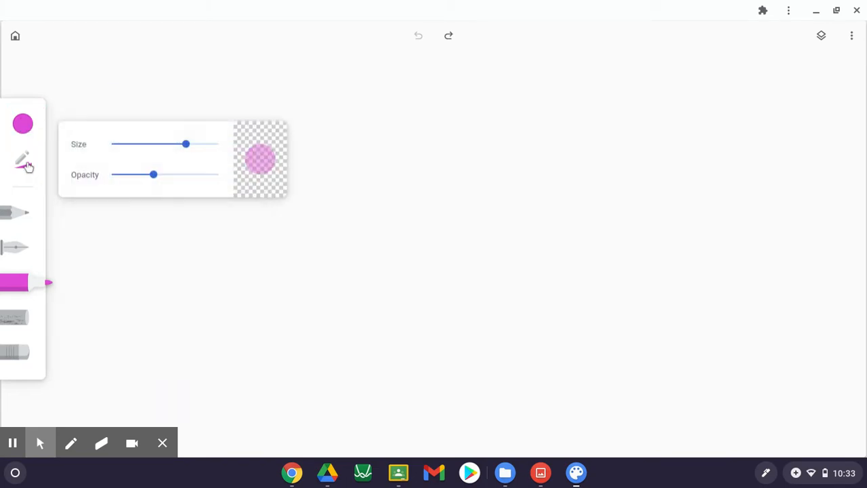
pyautogui.moveTo(190, 145); pyautogui.dragTo(277, 146)
pyautogui.click(362, 148)
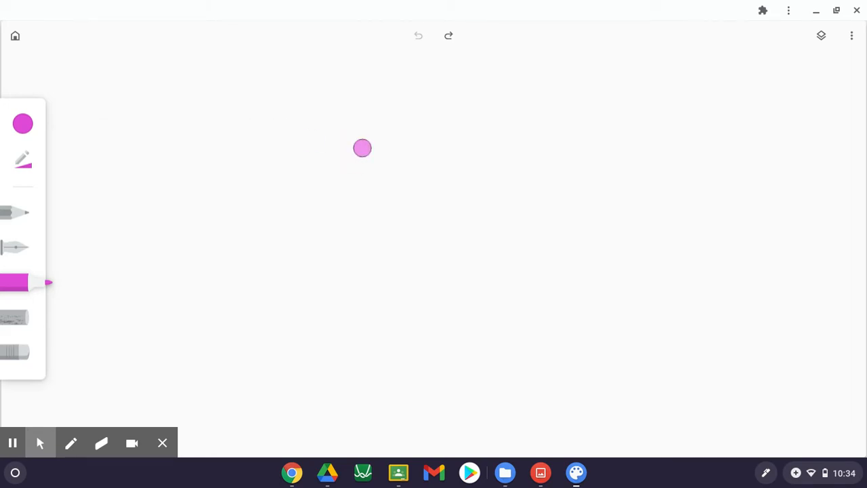
pyautogui.moveTo(230, 24)
pyautogui.mouseDown()
pyautogui.moveTo(207, 115)
pyautogui.moveTo(81, 308)
pyautogui.moveTo(348, 31)
pyautogui.moveTo(116, 317)
pyautogui.moveTo(153, 317)
pyautogui.moveTo(447, 41)
pyautogui.mouseUp()
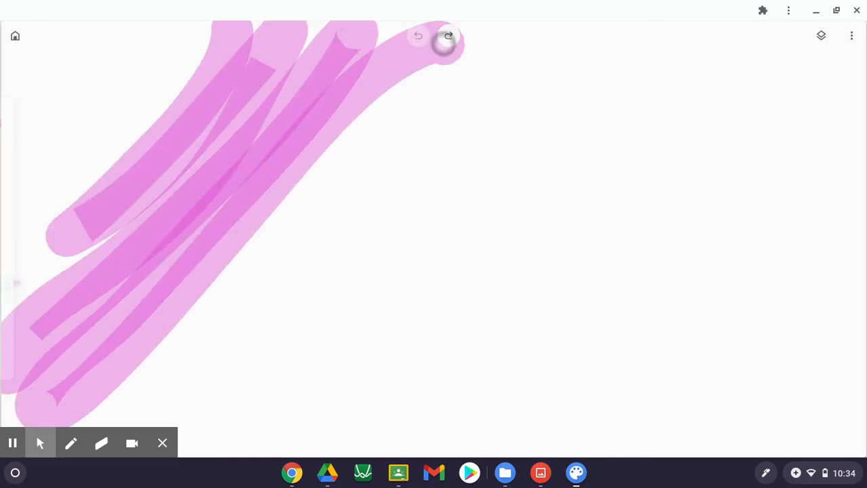
# Change the marker colour to turquoise #48e0da and scribble diagonally across the middle, ending in a spiral on the right
pyautogui.click(22, 124)
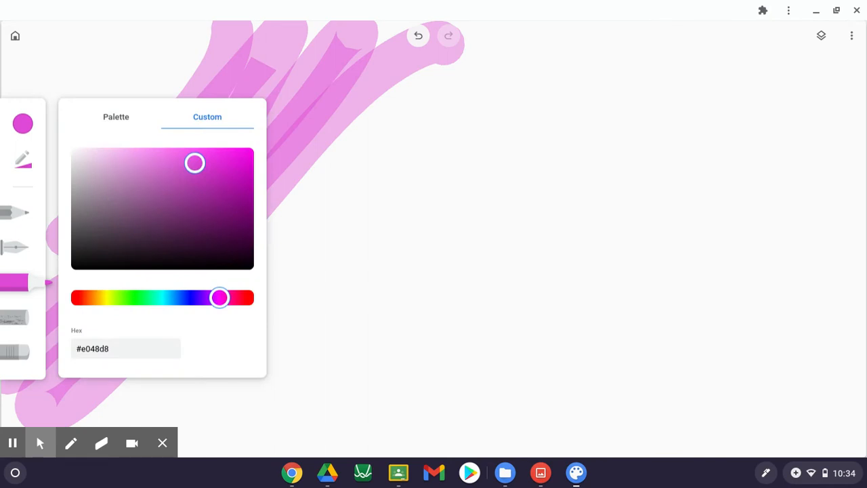
pyautogui.moveTo(219, 297); pyautogui.dragTo(161, 297)
pyautogui.moveTo(490, 57)
pyautogui.mouseDown()
pyautogui.moveTo(386, 139)
pyautogui.moveTo(128, 377)
pyautogui.moveTo(334, 138)
pyautogui.moveTo(331, 222)
pyautogui.moveTo(257, 366)
pyautogui.moveTo(632, 47)
pyautogui.moveTo(332, 354)
pyautogui.moveTo(460, 328)
pyautogui.moveTo(623, 359)
pyautogui.moveTo(655, 132)
pyautogui.moveTo(666, 212)
pyautogui.mouseUp()
# Change the marker colour to green #50e048 and add a zigzag along the bottom plus curved strokes over the whole canvas
pyautogui.click(23, 123)
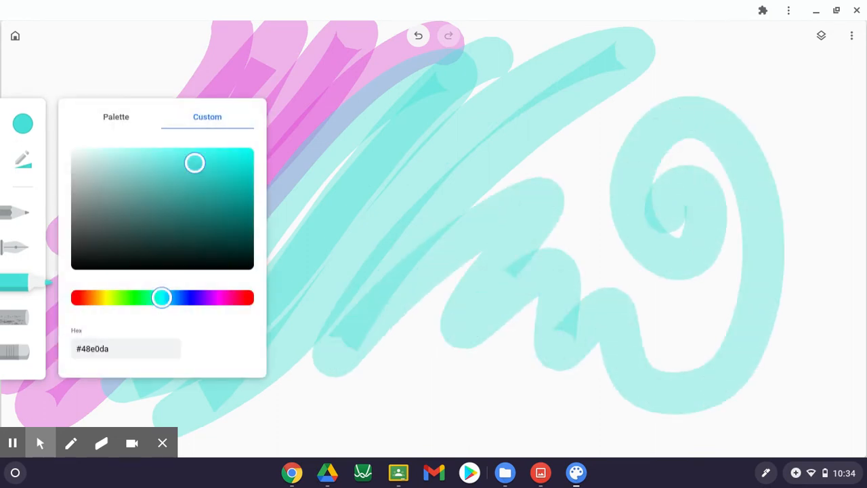
pyautogui.moveTo(161, 297); pyautogui.dragTo(133, 298)
pyautogui.moveTo(298, 417)
pyautogui.mouseDown()
pyautogui.moveTo(412, 325)
pyautogui.moveTo(474, 361)
pyautogui.moveTo(501, 432)
pyautogui.moveTo(592, 443)
pyautogui.mouseUp()
pyautogui.moveTo(541, 149); pyautogui.dragTo(588, 195)
pyautogui.moveTo(596, 241); pyautogui.dragTo(626, 310)
pyautogui.moveTo(523, 100); pyautogui.dragTo(733, 270)
pyautogui.moveTo(690, 69)
pyautogui.mouseDown()
pyautogui.moveTo(764, 319)
pyautogui.moveTo(806, 376)
pyautogui.mouseUp()
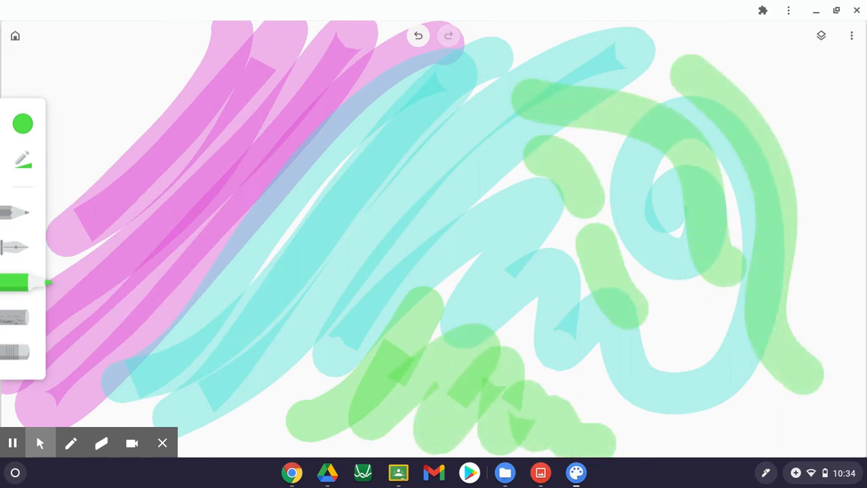
pyautogui.moveTo(431, 251)
pyautogui.mouseDown()
pyautogui.moveTo(271, 149)
pyautogui.moveTo(68, 41)
pyautogui.mouseUp()
pyautogui.moveTo(156, 40); pyautogui.dragTo(300, 86)
pyautogui.moveTo(124, 219)
pyautogui.mouseDown()
pyautogui.moveTo(232, 357)
pyautogui.moveTo(225, 400)
pyautogui.mouseUp()
pyautogui.moveTo(100, 294); pyautogui.dragTo(118, 368)
# Change the marker hue to yellow-green and draw a long curve down through the middle of the canvas
pyautogui.click(22, 123)
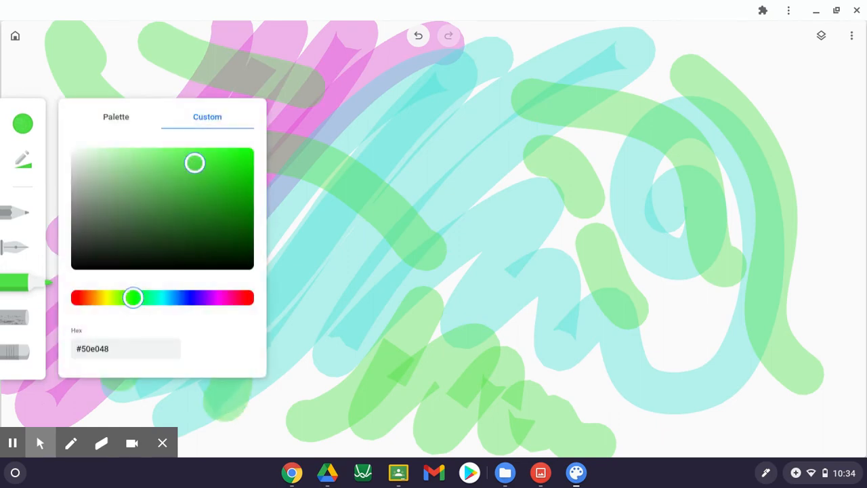
pyautogui.moveTo(132, 298); pyautogui.dragTo(109, 297)
pyautogui.moveTo(428, 126)
pyautogui.mouseDown()
pyautogui.moveTo(482, 250)
pyautogui.moveTo(589, 346)
pyautogui.mouseUp()
# Reduce the marker to about half size at full opacity and draw a yellow-green curve spiralling inward on the right side
pyautogui.click(22, 159)
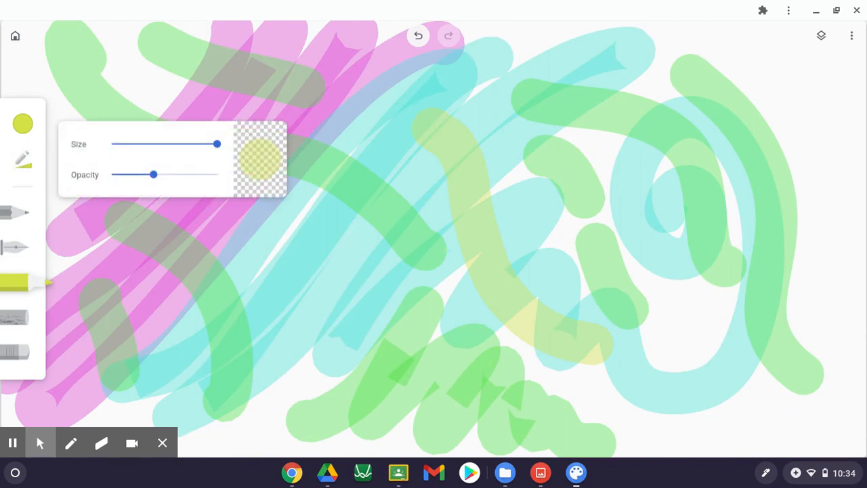
pyautogui.moveTo(216, 143); pyautogui.dragTo(160, 144)
pyautogui.moveTo(153, 174); pyautogui.dragTo(218, 175)
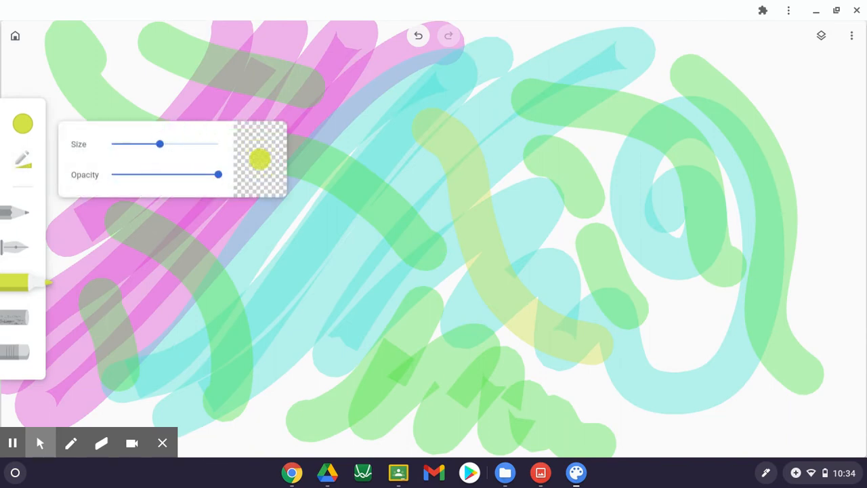
pyautogui.moveTo(416, 85)
pyautogui.mouseDown()
pyautogui.moveTo(611, 329)
pyautogui.moveTo(633, 85)
pyautogui.moveTo(706, 187)
pyautogui.moveTo(663, 226)
pyautogui.mouseUp()
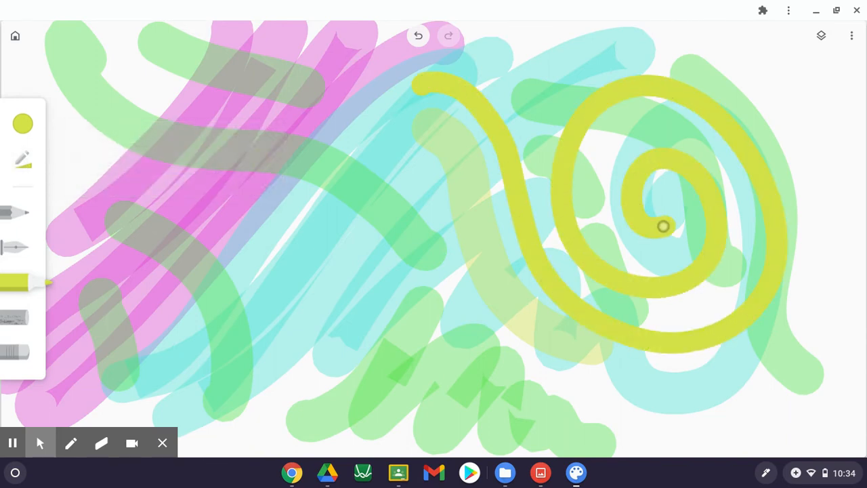
# Switch to chalk in red and draw textured curved strokes across the lower middle and right side of the canvas
pyautogui.click(15, 317)
pyautogui.click(22, 124)
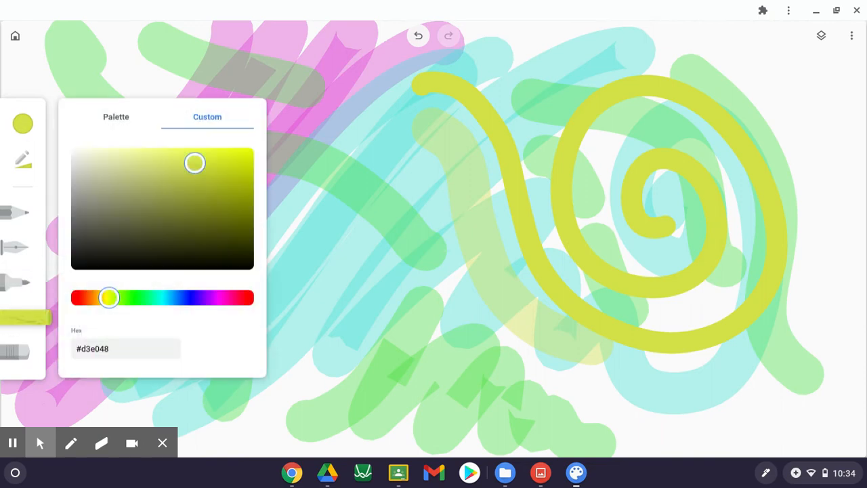
pyautogui.moveTo(109, 298); pyautogui.dragTo(246, 297)
pyautogui.moveTo(306, 306); pyautogui.dragTo(380, 244)
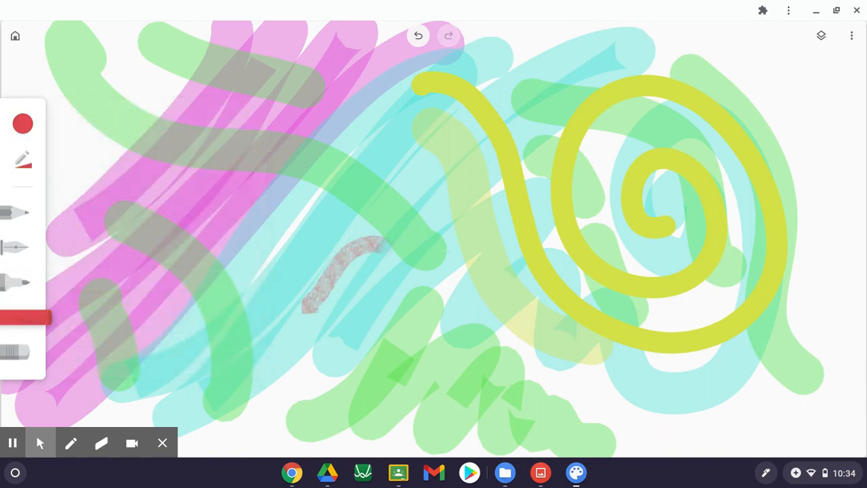
pyautogui.moveTo(233, 351)
pyautogui.mouseDown()
pyautogui.moveTo(346, 328)
pyautogui.moveTo(403, 271)
pyautogui.mouseUp()
pyautogui.moveTo(357, 386)
pyautogui.mouseDown()
pyautogui.moveTo(387, 354)
pyautogui.moveTo(515, 342)
pyautogui.mouseUp()
pyautogui.moveTo(535, 335)
pyautogui.mouseDown()
pyautogui.moveTo(647, 425)
pyautogui.moveTo(814, 399)
pyautogui.moveTo(834, 342)
pyautogui.mouseUp()
pyautogui.moveTo(693, 163); pyautogui.dragTo(741, 332)
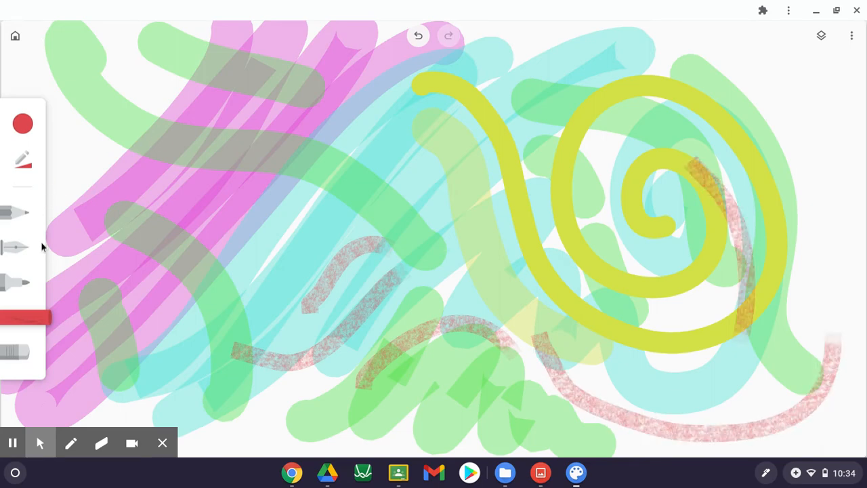
pyautogui.click(12, 443)
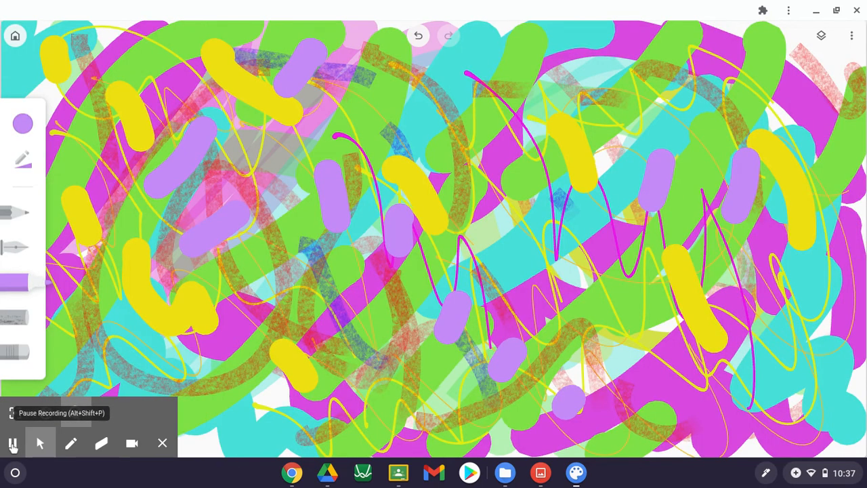
# Add short, thick light-purple marker dashes along the lower left, through the middle and on the right of the drawing
pyautogui.moveTo(114, 235); pyautogui.dragTo(80, 283)
pyautogui.moveTo(155, 338); pyautogui.dragTo(98, 364)
pyautogui.moveTo(247, 384); pyautogui.dragTo(201, 409)
pyautogui.moveTo(308, 405); pyautogui.dragTo(268, 428)
pyautogui.moveTo(403, 423); pyautogui.dragTo(357, 443)
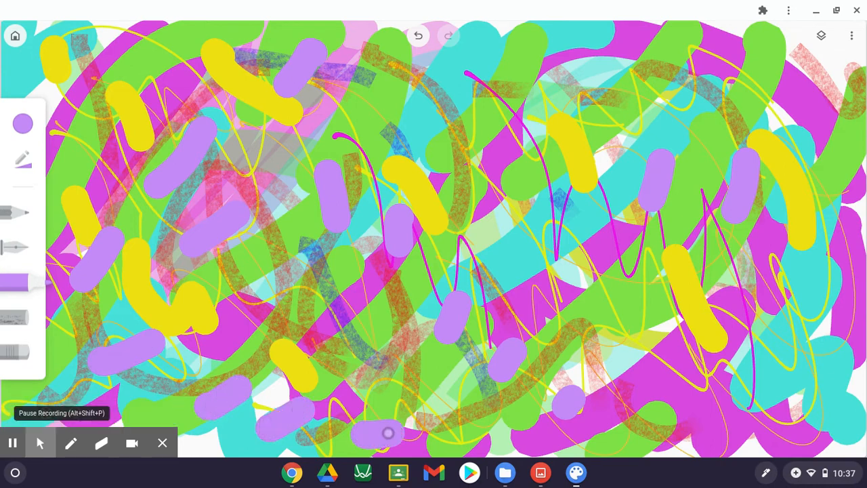
pyautogui.moveTo(296, 259); pyautogui.dragTo(260, 283)
pyautogui.moveTo(371, 301); pyautogui.dragTo(343, 330)
pyautogui.moveTo(449, 372); pyautogui.dragTo(416, 389)
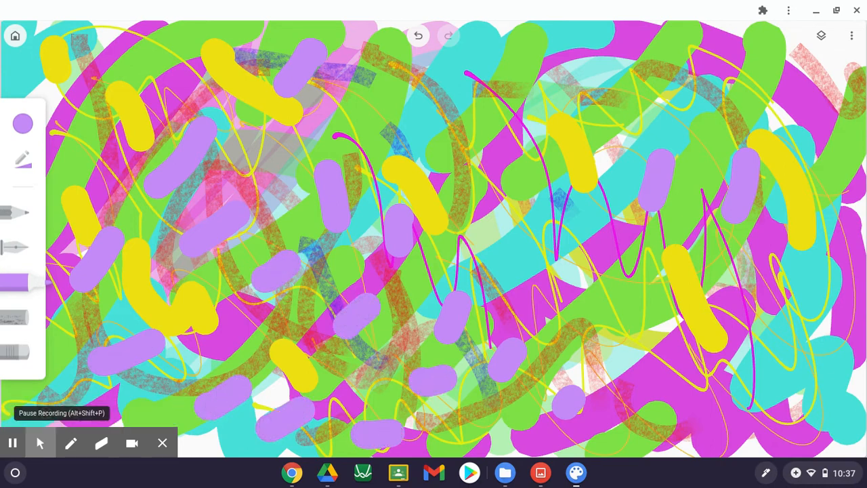
pyautogui.moveTo(647, 136); pyautogui.dragTo(609, 184)
pyautogui.moveTo(668, 248); pyautogui.dragTo(639, 270)
# Switch to the pencil in dark blue from the palette and draw thin curved lines across the scribbled canvas
pyautogui.click(15, 212)
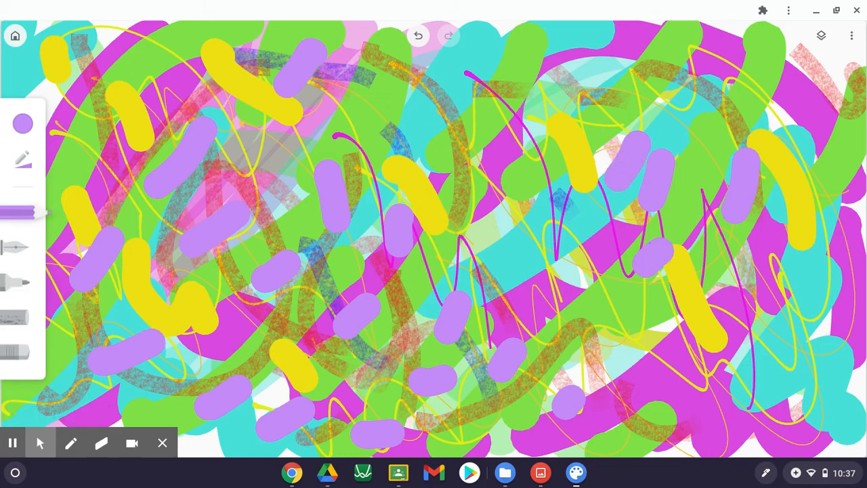
pyautogui.click(22, 123)
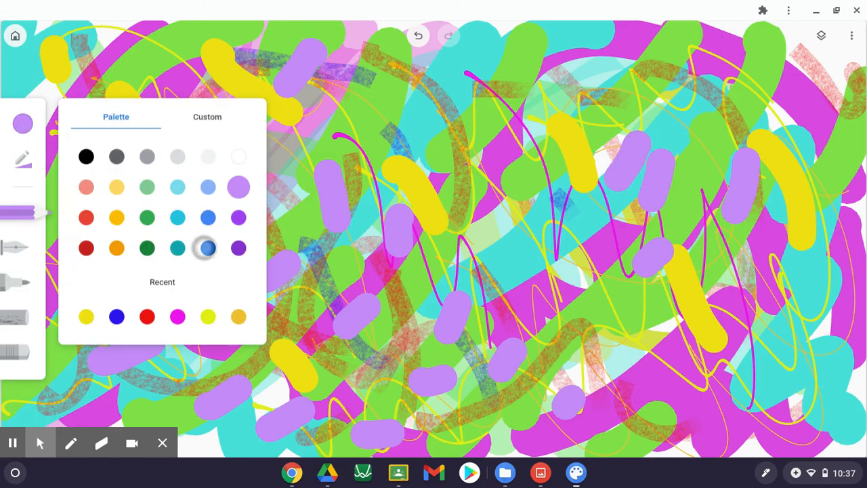
pyautogui.click(208, 248)
pyautogui.click(302, 221)
pyautogui.moveTo(382, 242)
pyautogui.mouseDown()
pyautogui.moveTo(386, 319)
pyautogui.moveTo(513, 187)
pyautogui.moveTo(454, 298)
pyautogui.moveTo(563, 260)
pyautogui.moveTo(507, 307)
pyautogui.moveTo(549, 339)
pyautogui.moveTo(655, 282)
pyautogui.moveTo(570, 411)
pyautogui.moveTo(646, 426)
pyautogui.moveTo(766, 386)
pyautogui.mouseUp()
pyautogui.moveTo(550, 93); pyautogui.dragTo(654, 187)
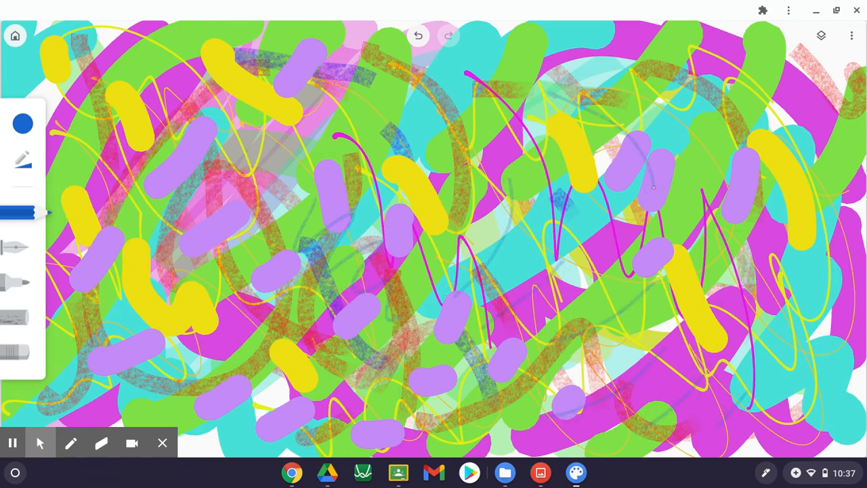
pyautogui.moveTo(669, 105); pyautogui.dragTo(722, 183)
pyautogui.moveTo(175, 80)
pyautogui.mouseDown()
pyautogui.moveTo(188, 160)
pyautogui.moveTo(204, 186)
pyautogui.mouseUp()
pyautogui.moveTo(121, 209); pyautogui.dragTo(151, 255)
pyautogui.moveTo(97, 297); pyautogui.dragTo(129, 350)
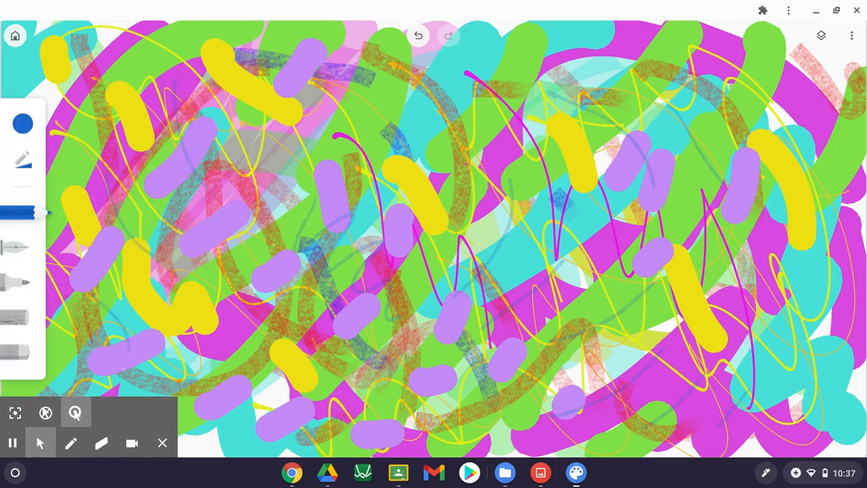
pyautogui.click(75, 412)
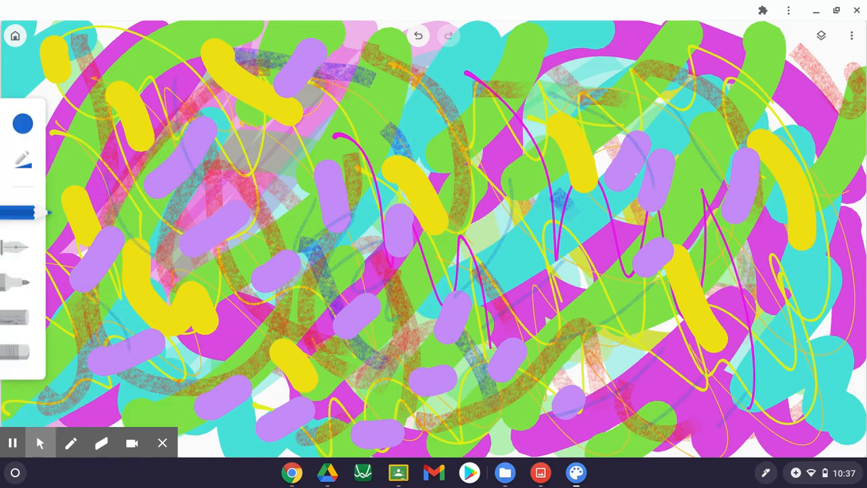
# Add a new empty layer above the colourful scribble layer
pyautogui.click(821, 37)
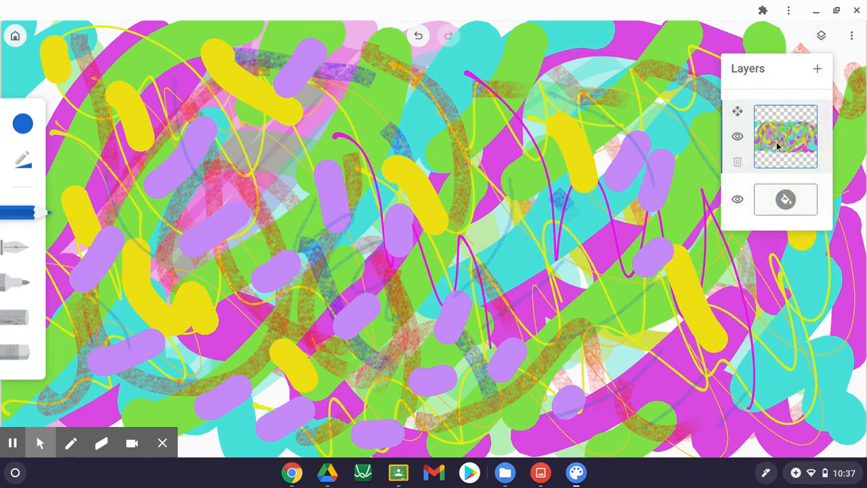
pyautogui.click(818, 71)
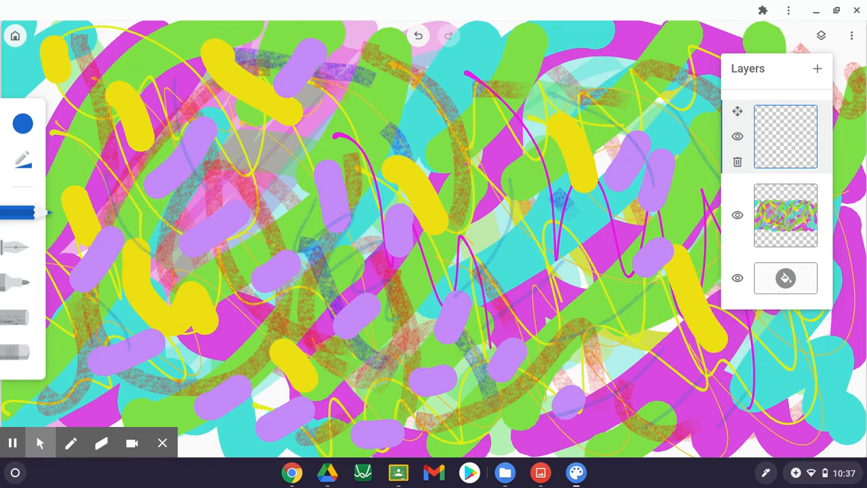
# Switch to the marker, choose black from the palette and set its size and opacity to maximum
pyautogui.click(15, 280)
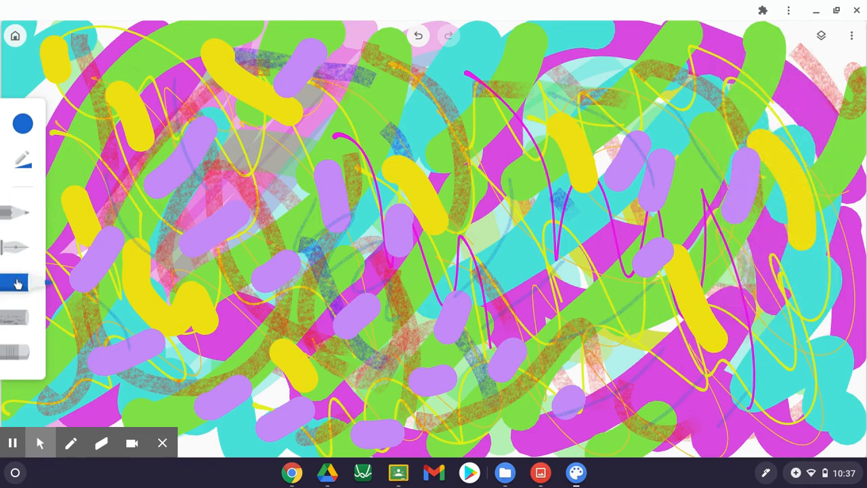
pyautogui.click(24, 129)
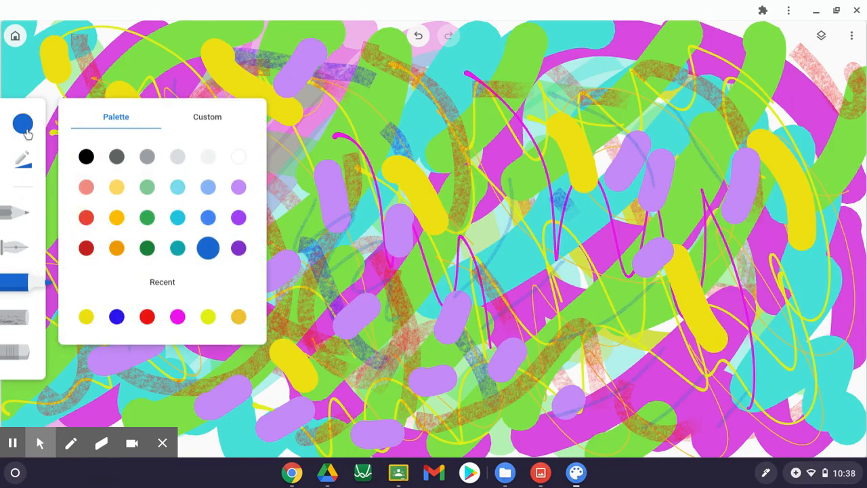
pyautogui.click(87, 158)
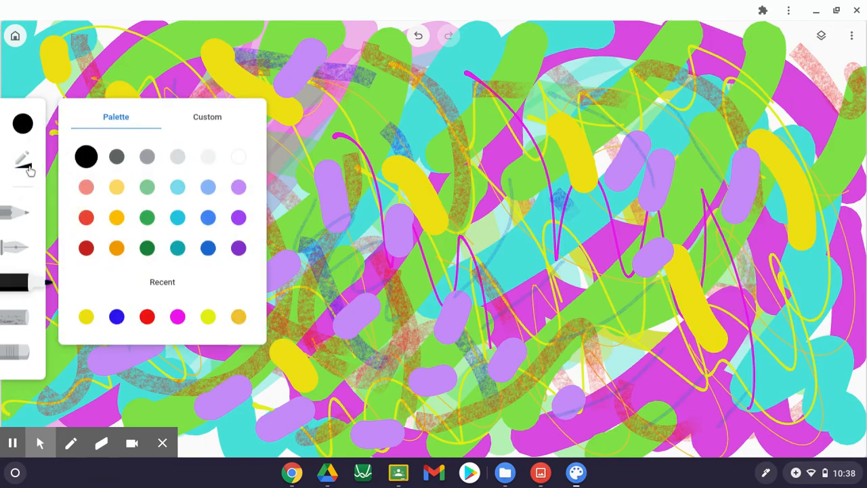
pyautogui.click(28, 169)
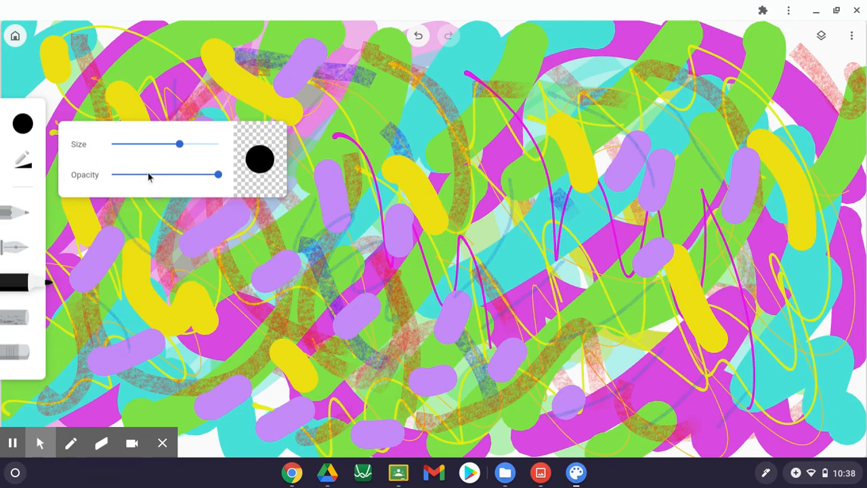
pyautogui.click(220, 176)
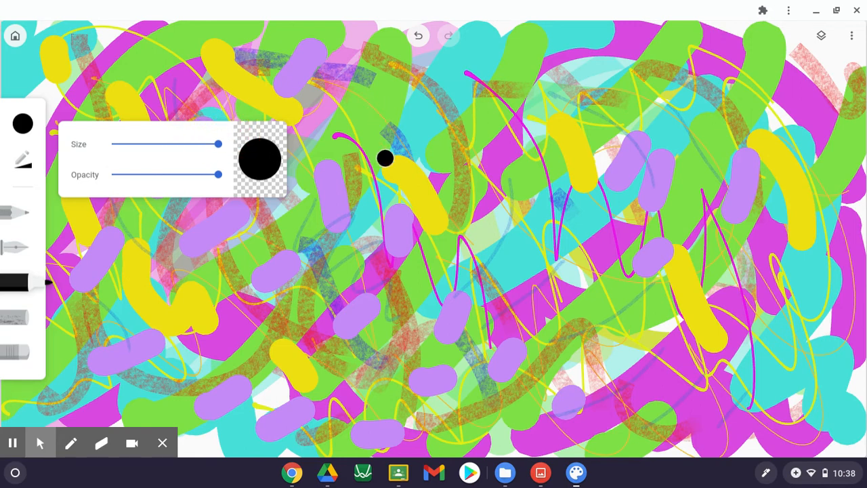
# Paint over the whole canvas with solid black marker strokes on the new layer, hiding the colourful scribbles
pyautogui.moveTo(132, 29); pyautogui.dragTo(26, 99)
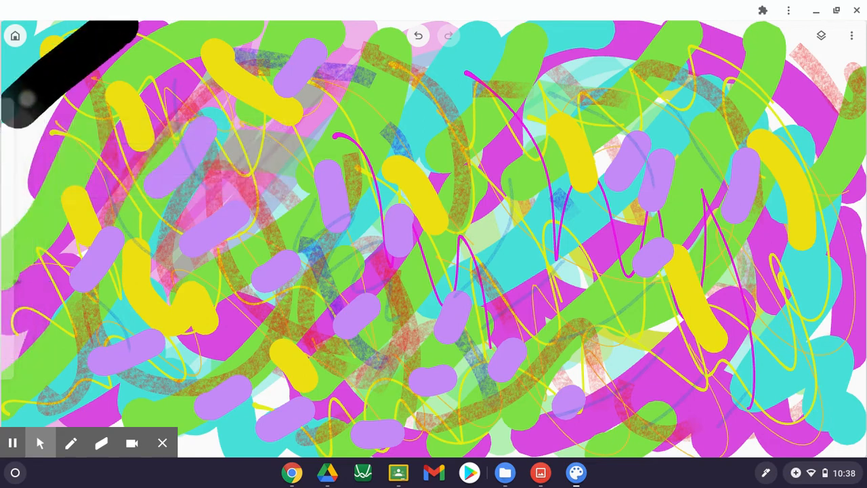
pyautogui.moveTo(49, 27)
pyautogui.mouseDown()
pyautogui.moveTo(163, 24)
pyautogui.moveTo(5, 183)
pyautogui.moveTo(46, 115)
pyautogui.moveTo(6, 159)
pyautogui.moveTo(13, 379)
pyautogui.moveTo(49, 165)
pyautogui.moveTo(45, 307)
pyautogui.moveTo(66, 343)
pyautogui.moveTo(98, 129)
pyautogui.moveTo(119, 115)
pyautogui.moveTo(99, 301)
pyautogui.moveTo(123, 300)
pyautogui.moveTo(156, 101)
pyautogui.moveTo(204, 27)
pyautogui.moveTo(149, 62)
pyautogui.moveTo(190, 51)
pyautogui.moveTo(134, 144)
pyautogui.moveTo(264, 45)
pyautogui.moveTo(302, 37)
pyautogui.moveTo(155, 161)
pyautogui.moveTo(205, 171)
pyautogui.moveTo(329, 34)
pyautogui.moveTo(349, 35)
pyautogui.mouseUp()
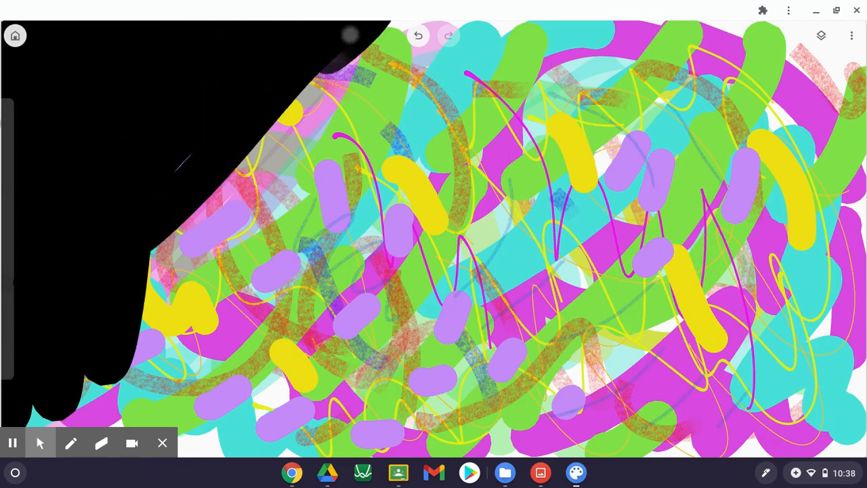
pyautogui.moveTo(427, 28); pyautogui.dragTo(144, 253)
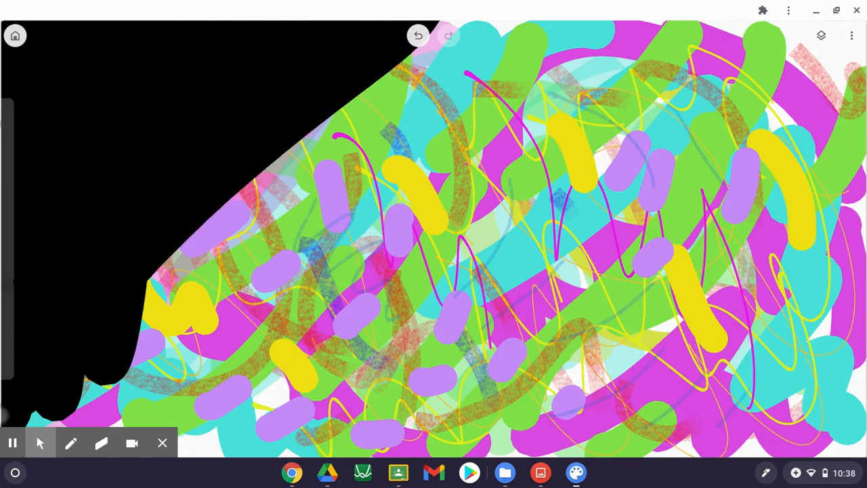
pyautogui.moveTo(93, 452)
pyautogui.mouseDown()
pyautogui.moveTo(190, 235)
pyautogui.moveTo(188, 422)
pyautogui.moveTo(249, 194)
pyautogui.moveTo(241, 454)
pyautogui.moveTo(287, 205)
pyautogui.moveTo(325, 405)
pyautogui.moveTo(362, 62)
pyautogui.moveTo(345, 370)
pyautogui.moveTo(368, 385)
pyautogui.moveTo(405, 48)
pyautogui.moveTo(519, 31)
pyautogui.moveTo(382, 203)
pyautogui.moveTo(554, 80)
pyautogui.moveTo(393, 350)
pyautogui.moveTo(387, 397)
pyautogui.moveTo(497, 331)
pyautogui.moveTo(532, 353)
pyautogui.moveTo(413, 451)
pyautogui.moveTo(835, 432)
pyautogui.mouseUp()
pyautogui.moveTo(672, 450)
pyautogui.mouseDown()
pyautogui.moveTo(535, 438)
pyautogui.moveTo(538, 323)
pyautogui.moveTo(601, 45)
pyautogui.mouseUp()
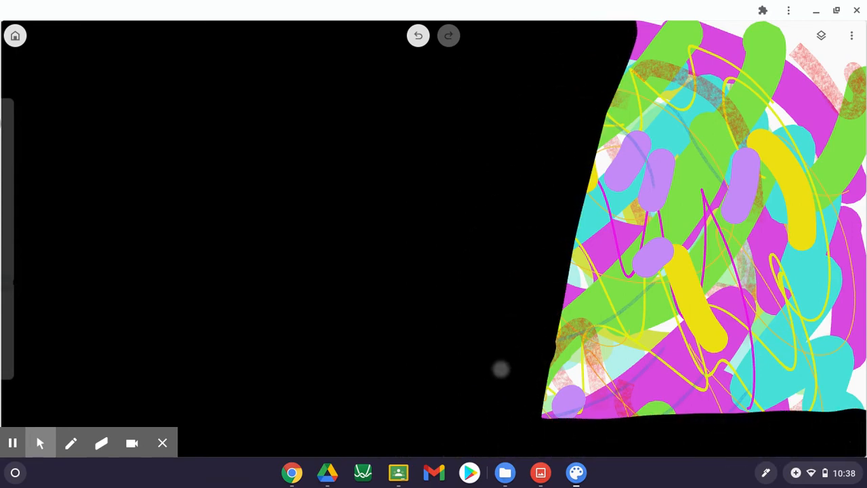
pyautogui.moveTo(501, 369)
pyautogui.mouseDown()
pyautogui.moveTo(590, 155)
pyautogui.moveTo(616, 205)
pyautogui.moveTo(611, 325)
pyautogui.moveTo(690, 22)
pyautogui.moveTo(641, 316)
pyautogui.moveTo(671, 292)
pyautogui.moveTo(755, 27)
pyautogui.moveTo(692, 369)
pyautogui.moveTo(774, 116)
pyautogui.moveTo(745, 386)
pyautogui.moveTo(847, 31)
pyautogui.moveTo(774, 379)
pyautogui.moveTo(845, 131)
pyautogui.mouseUp()
pyautogui.moveTo(850, 240); pyautogui.dragTo(853, 412)
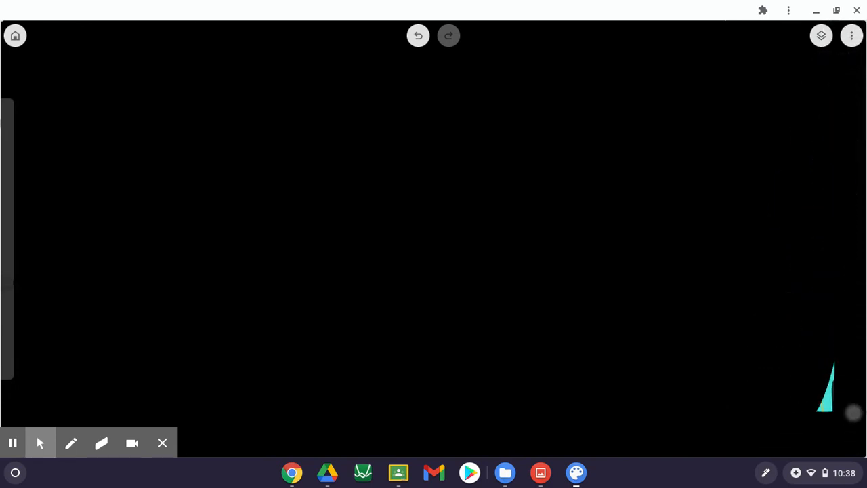